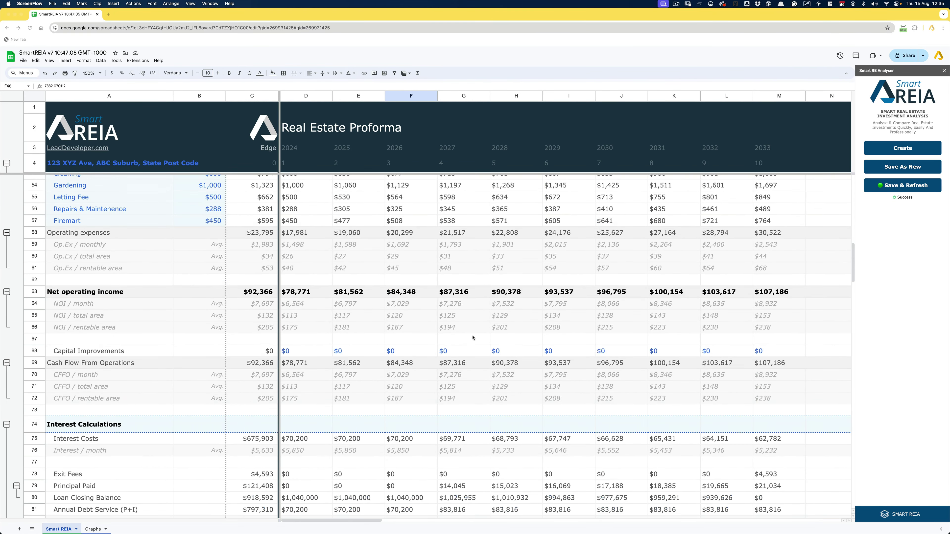
Step: Select the Capital Improvements values across all years from 2024 through 2033
scroll(473, 337, "down", 3)
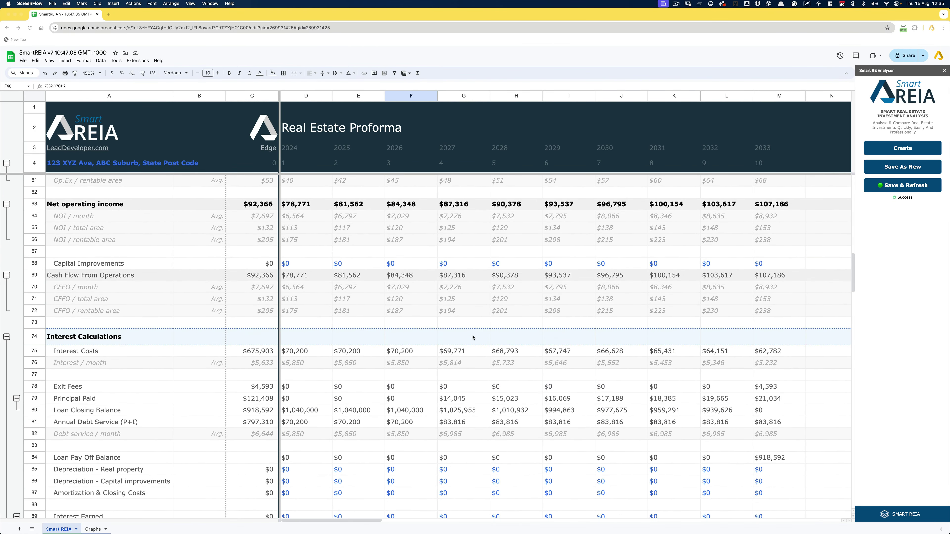
left_click(326, 266)
left_click(313, 265)
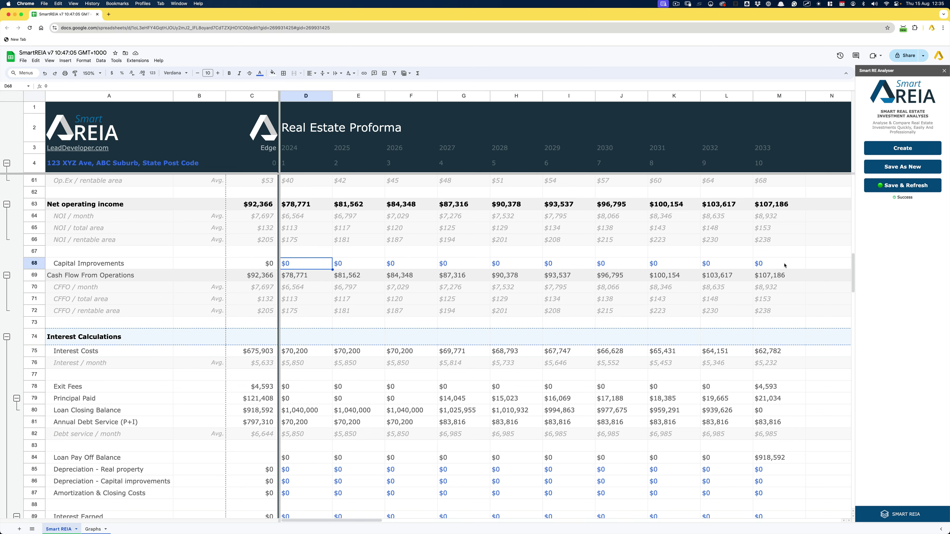
left_click_drag(784, 265, 330, 266)
left_click(325, 266)
key("shift+Right")
key("shift+Right")
key("shift+Right")
key("shift+Right")
key("shift+Right")
key("shift+Right")
key("shift+Right")
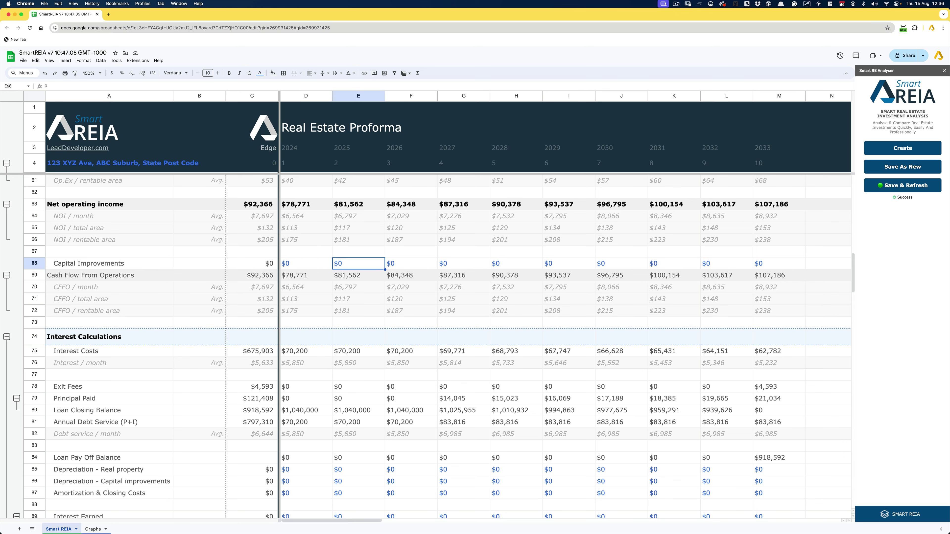
key("shift+Right")
key("shift+Right")
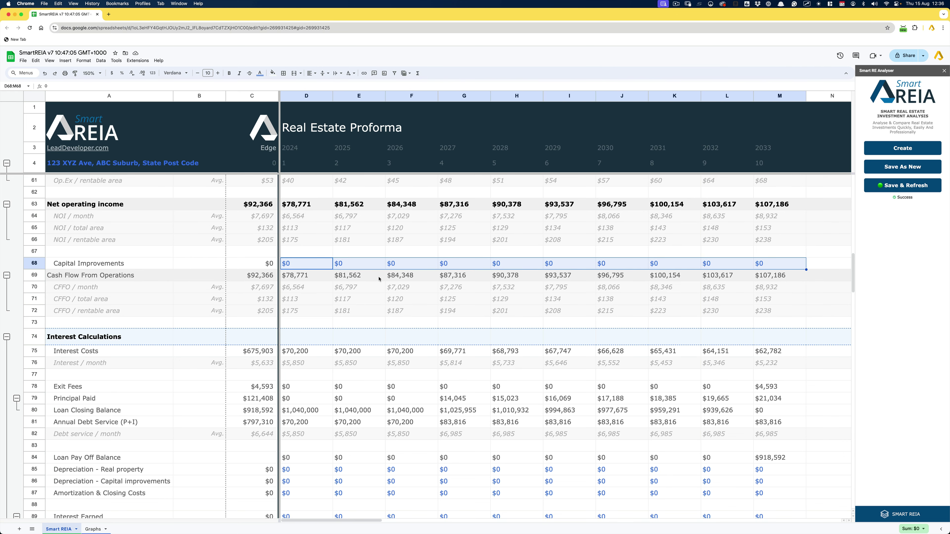
Step: Check the depreciation, Amortization & Closing Costs and Interest Earned values for 2024–2033
scroll(379, 279, "down", 5)
left_click(112, 367)
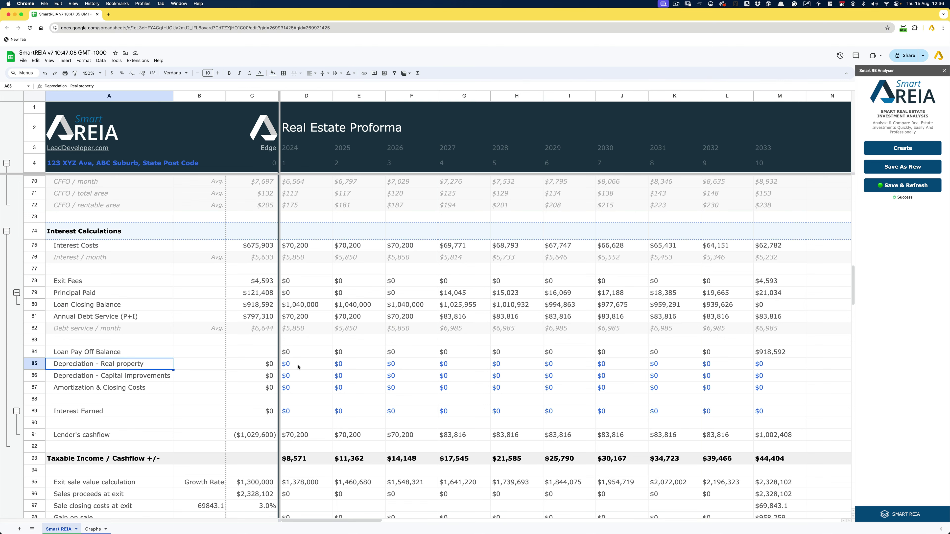
left_click(149, 381)
left_click(316, 376)
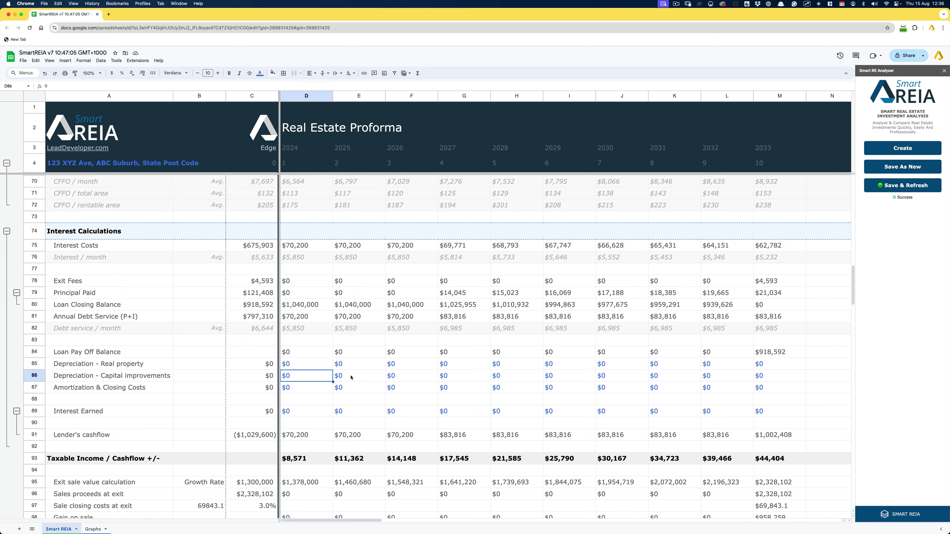
left_click(350, 377)
left_click(402, 376)
left_click(447, 377)
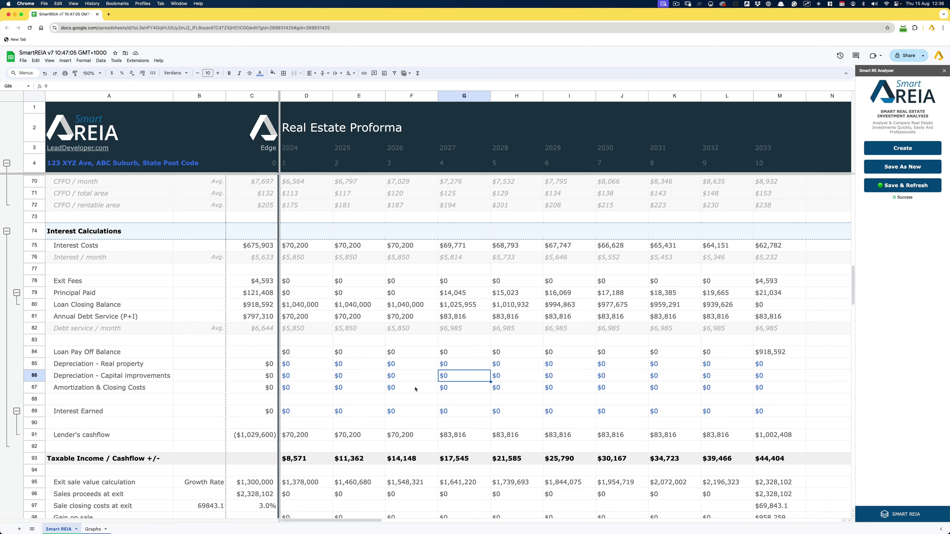
left_click(99, 390)
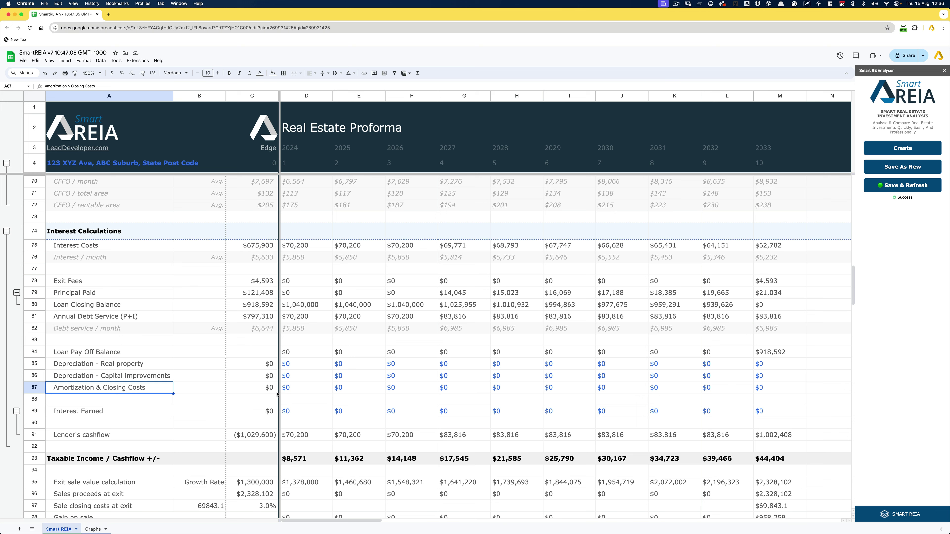
left_click(760, 390)
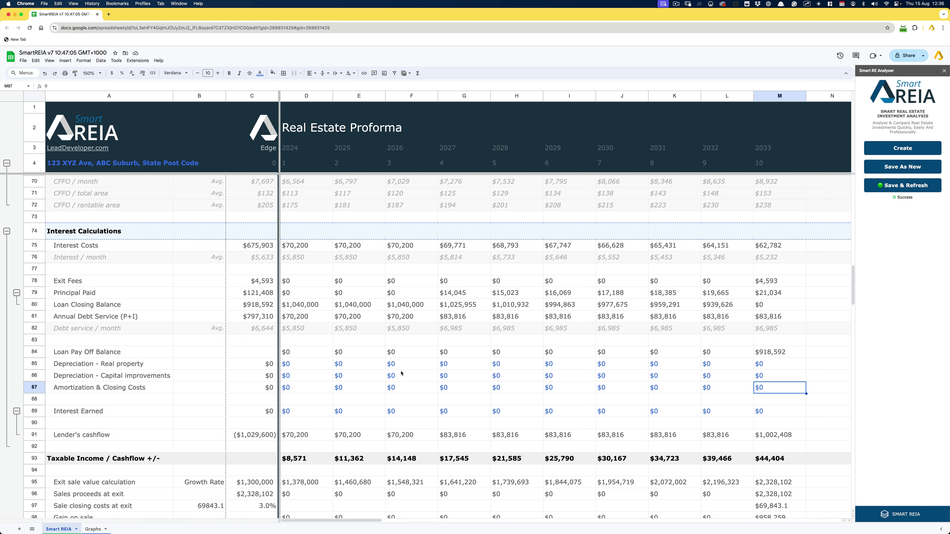
left_click(314, 415)
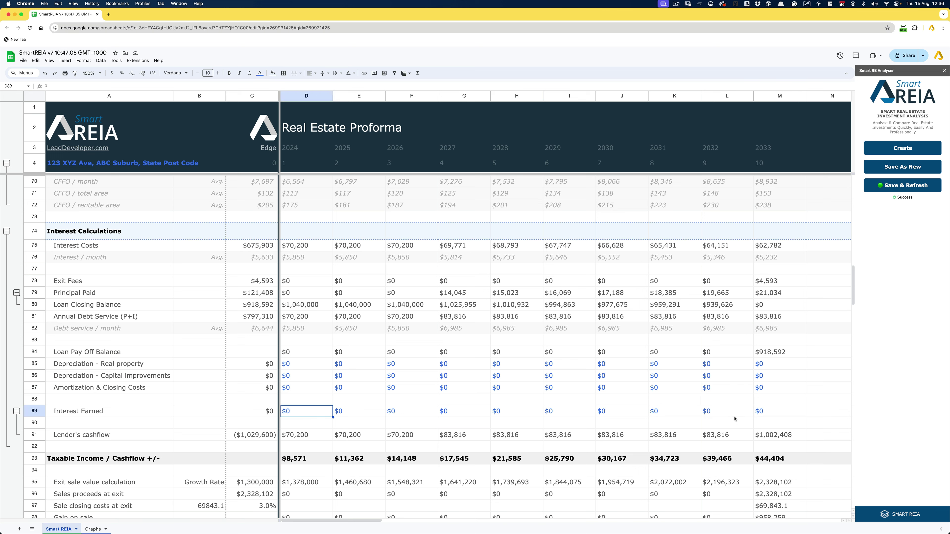
left_click(768, 413)
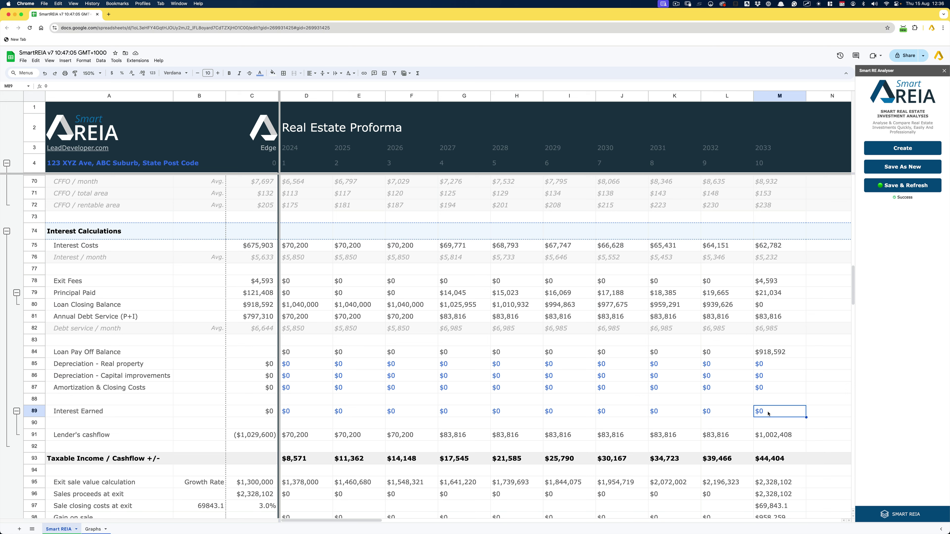
Step: Set the sheet zoom to 100% and scroll through the proforma summary
scroll(574, 383, "down", 20)
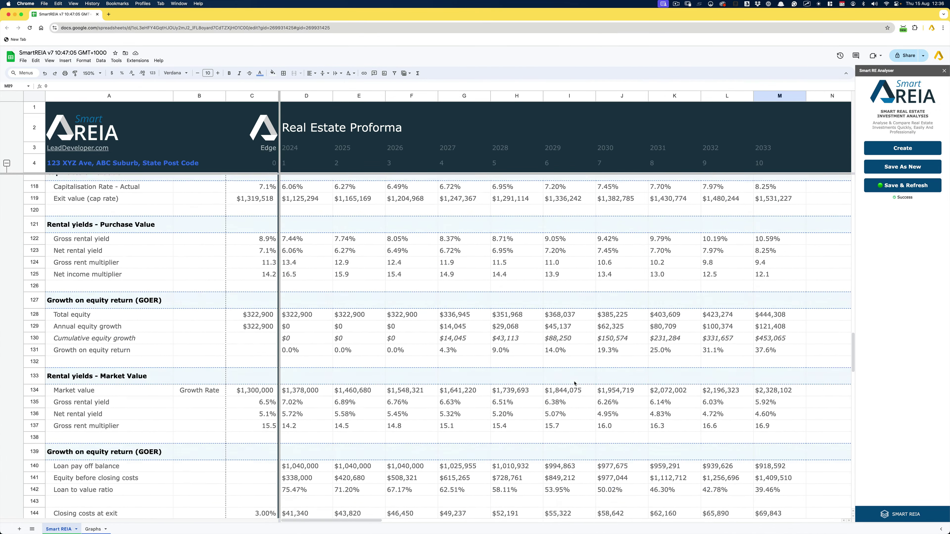
scroll(574, 384, "down", 10)
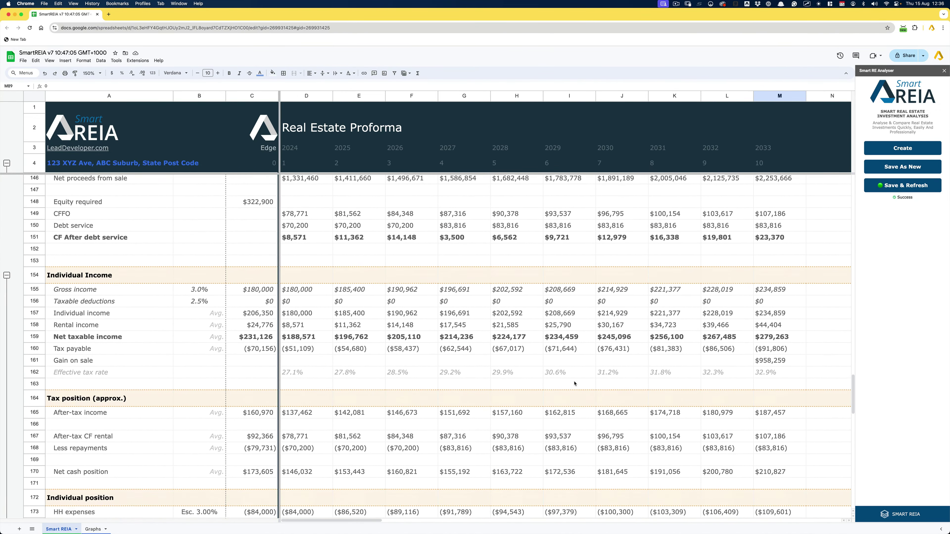
scroll(574, 383, "down", 5)
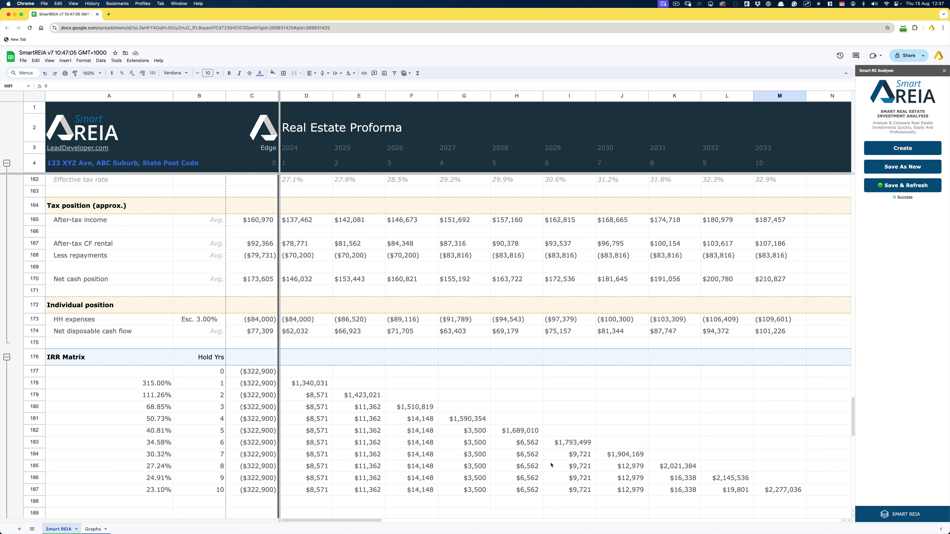
scroll(550, 464, "up", 15)
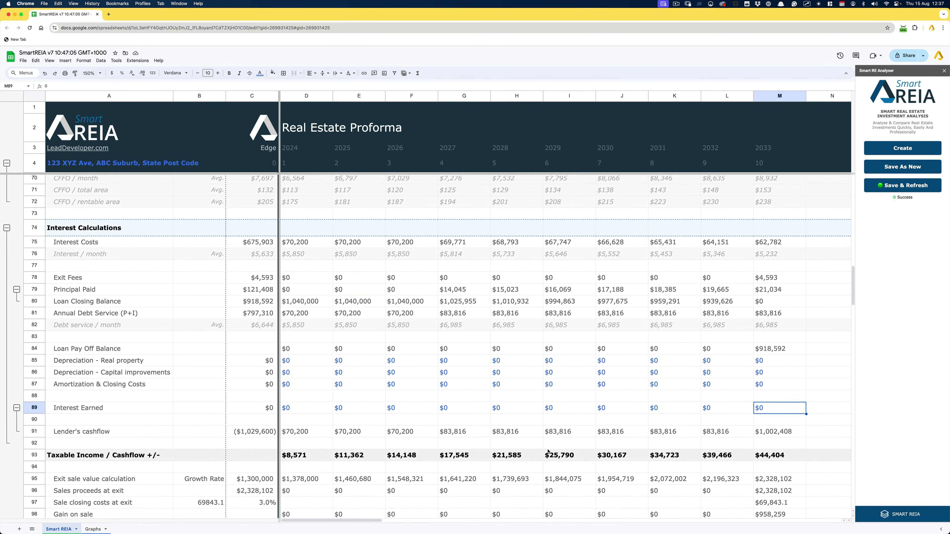
scroll(547, 452, "up", 15)
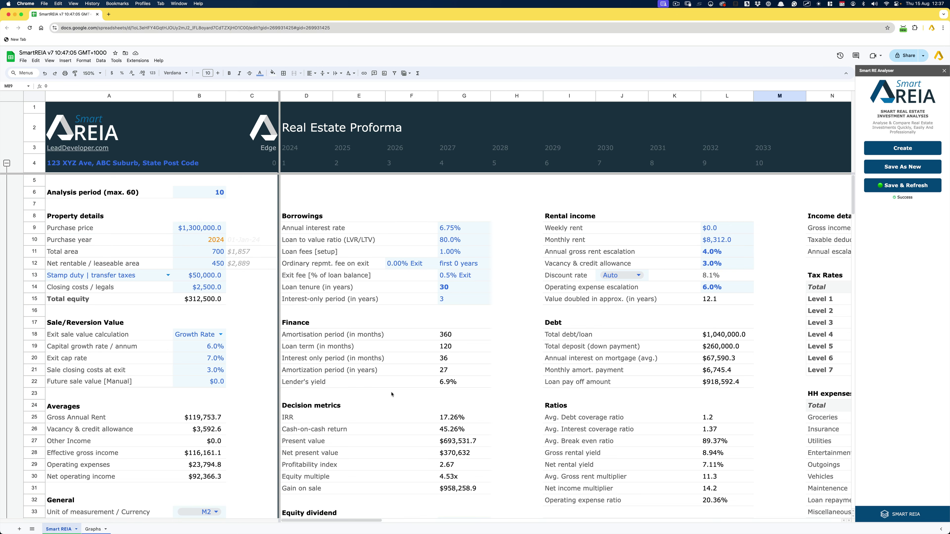
scroll(391, 394, "down", 15)
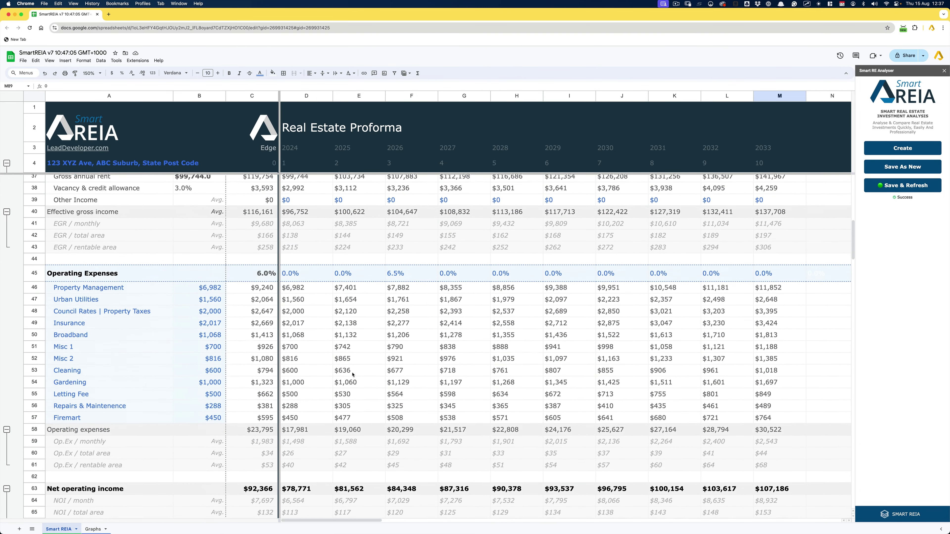
scroll(307, 369, "down", 5)
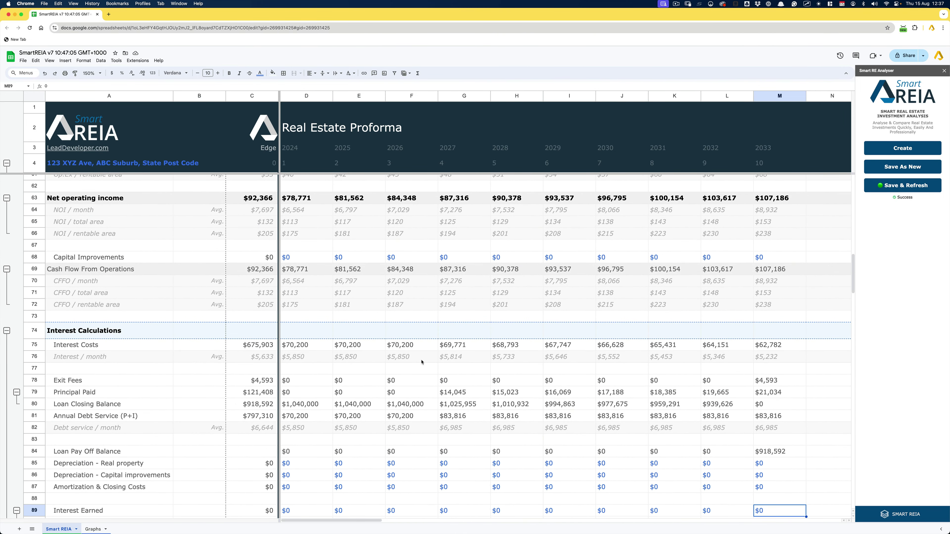
left_click(92, 73)
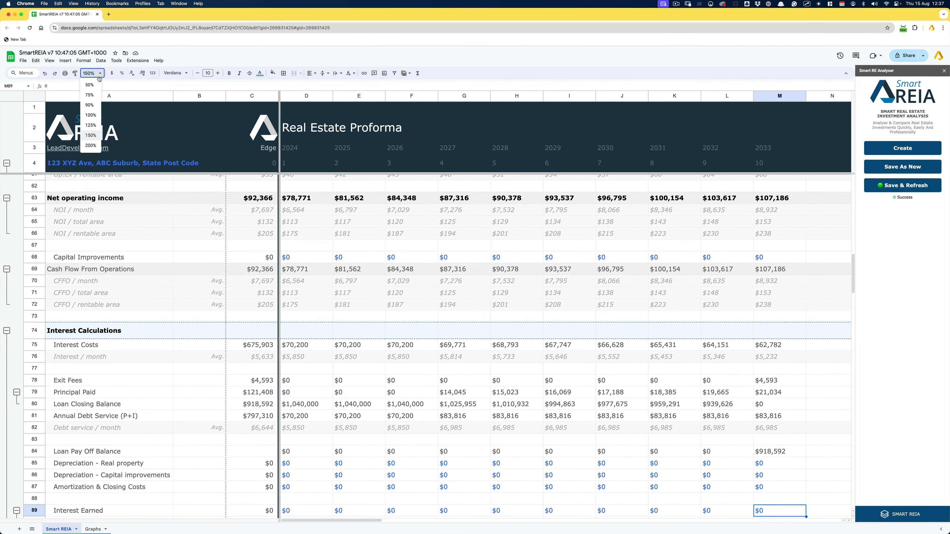
left_click(92, 115)
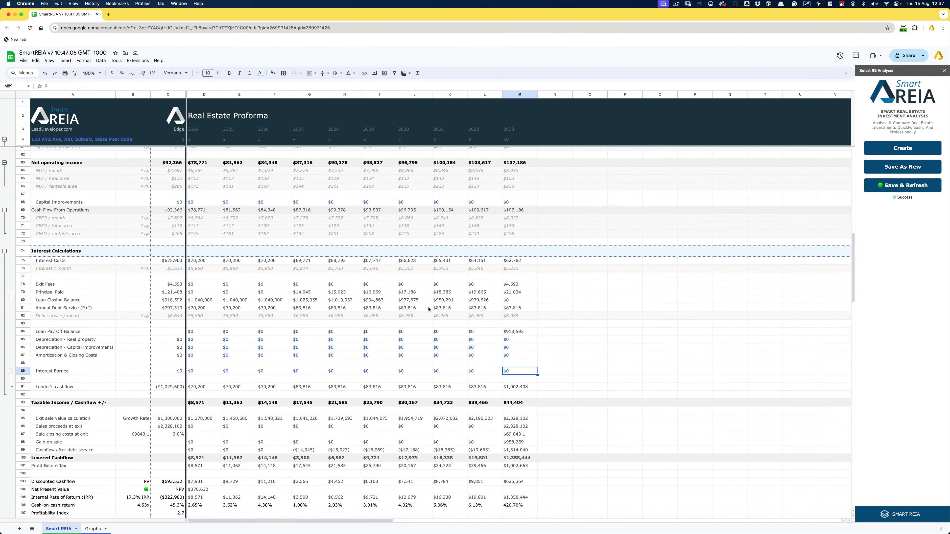
scroll(429, 308, "down", 15)
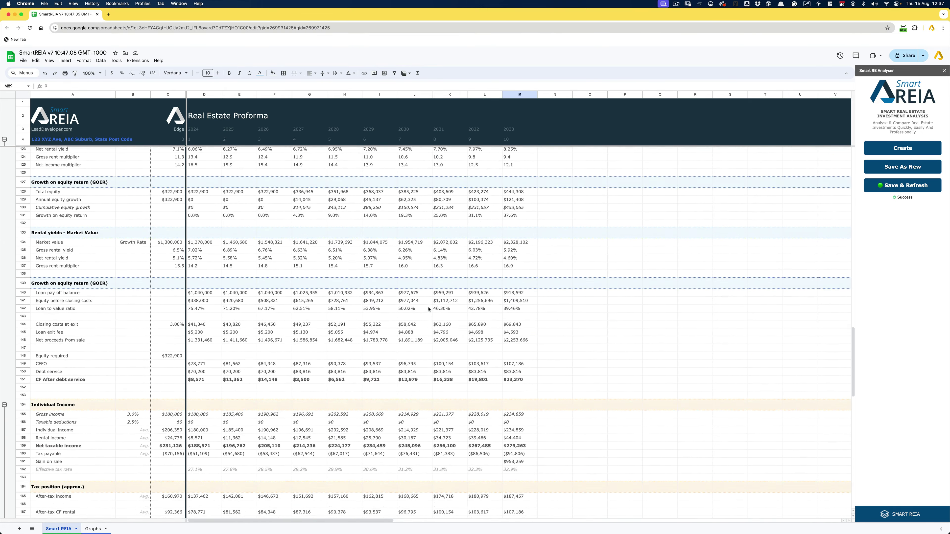
scroll(429, 309, "down", 7)
scroll(428, 309, "up", 20)
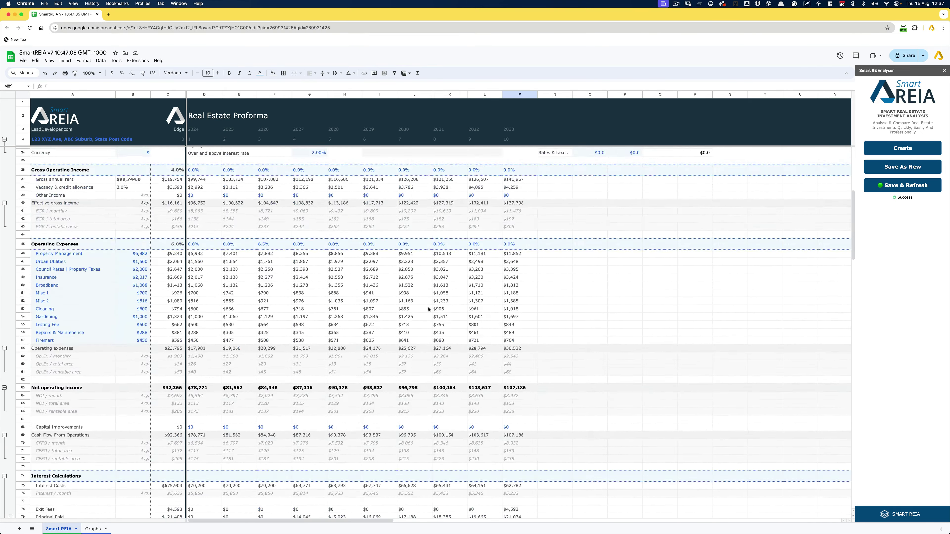
scroll(429, 309, "up", 10)
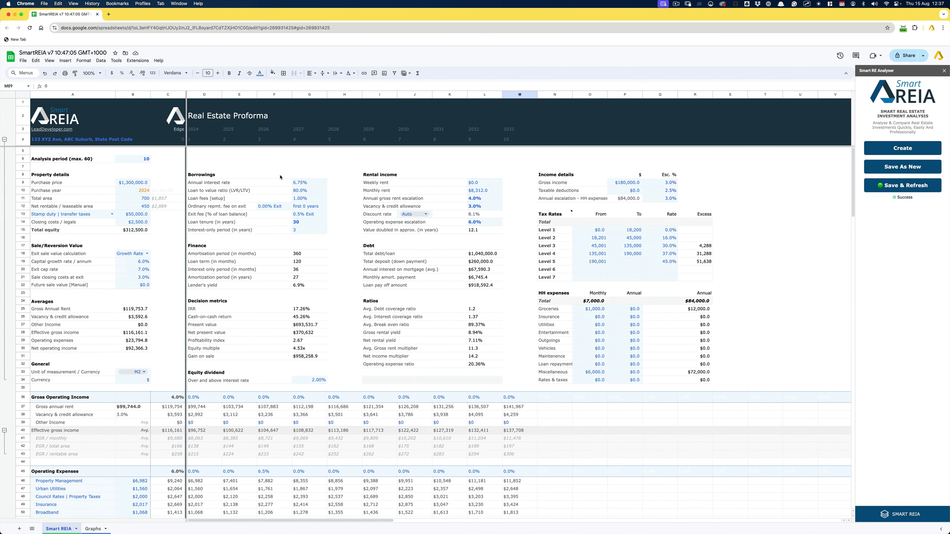
Step: Publish the entire SmartREIA document to the web as a web page
left_click(22, 61)
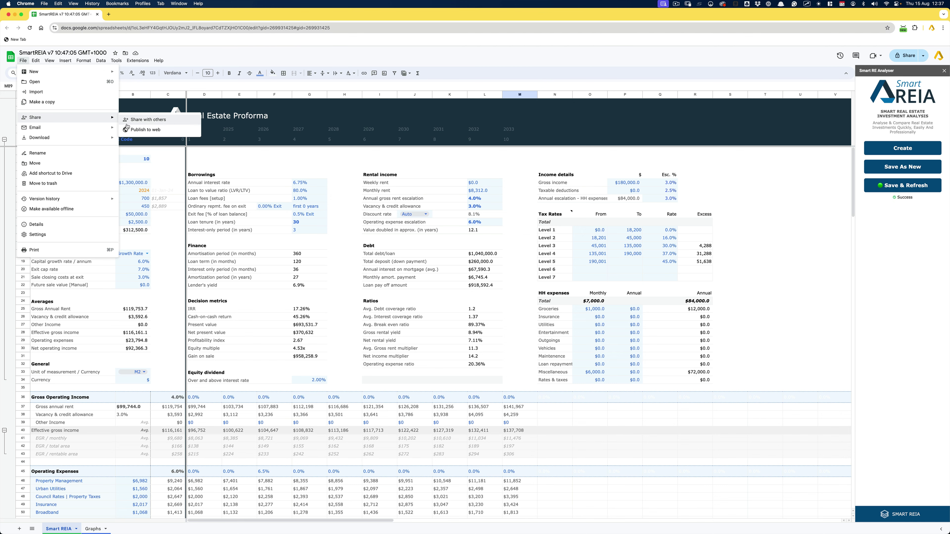
left_click(127, 131)
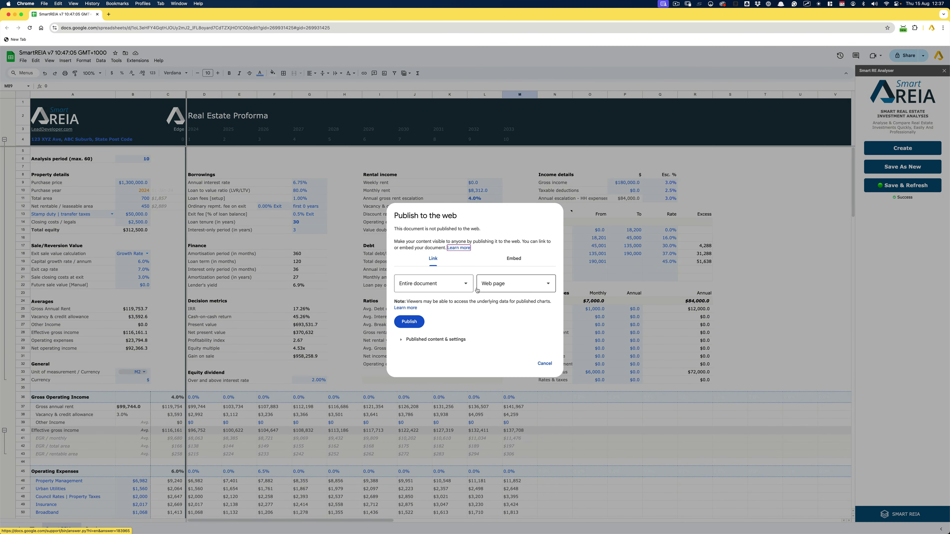
left_click(408, 322)
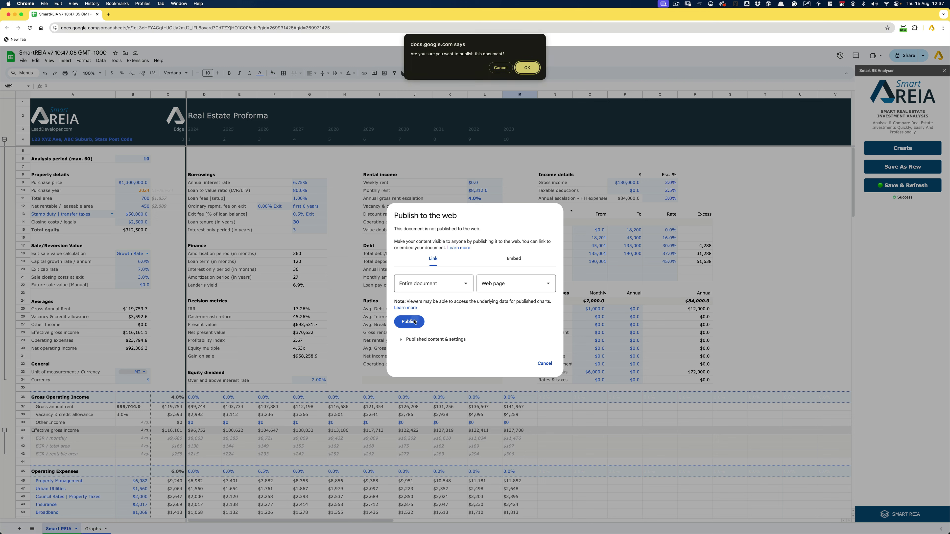
left_click(527, 67)
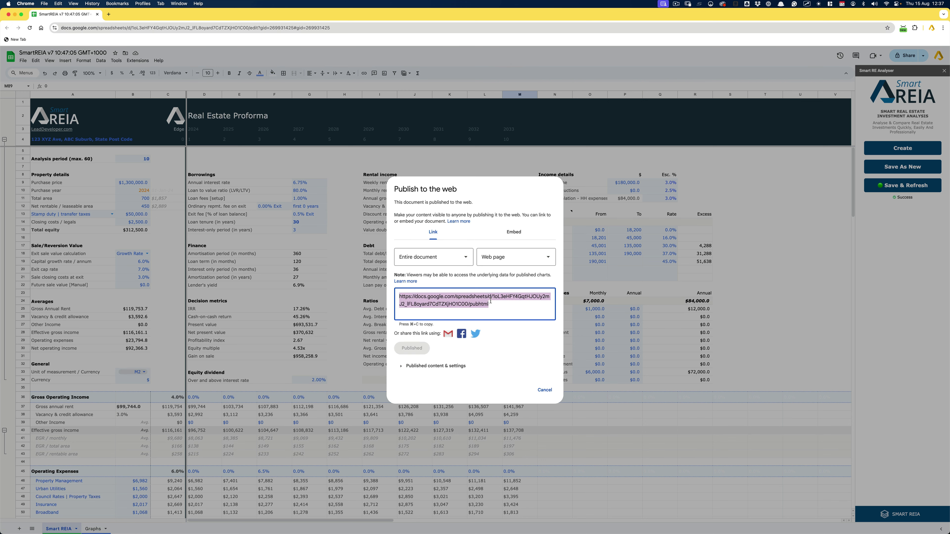
left_click(544, 389)
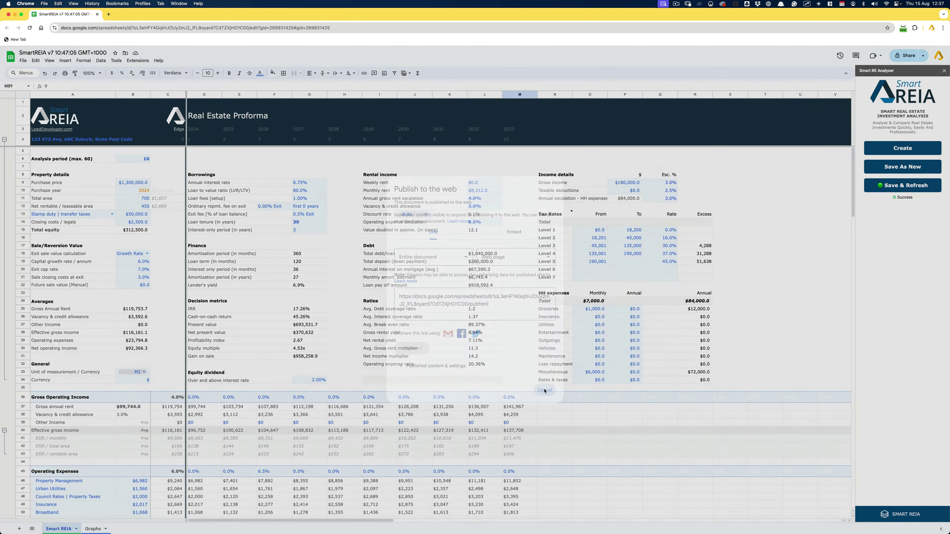
Step: Load the published link in a new browser tab, then return to the spreadsheet editor
key("super+t")
type("https://docs.google.com/spreadsheets/d/1oL3eHFY4GqtHJOUy2mJ2_IFL8oyard7CdTZXjHO1C00/pubhtml")
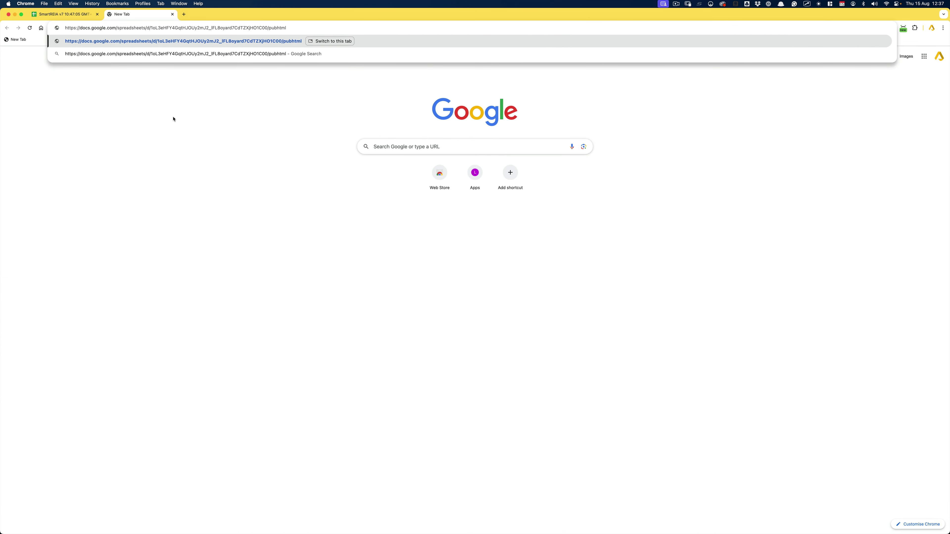
key("Return")
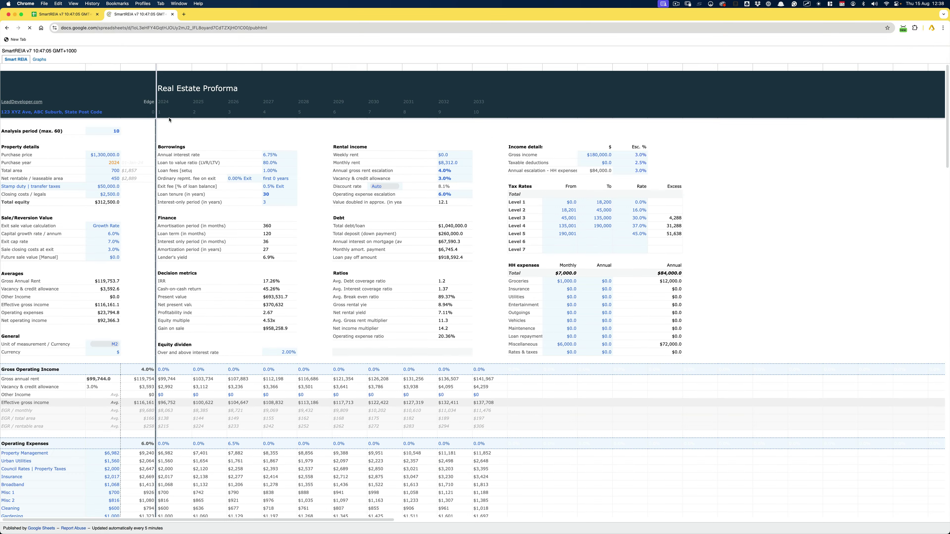
scroll(241, 227, "down", 20)
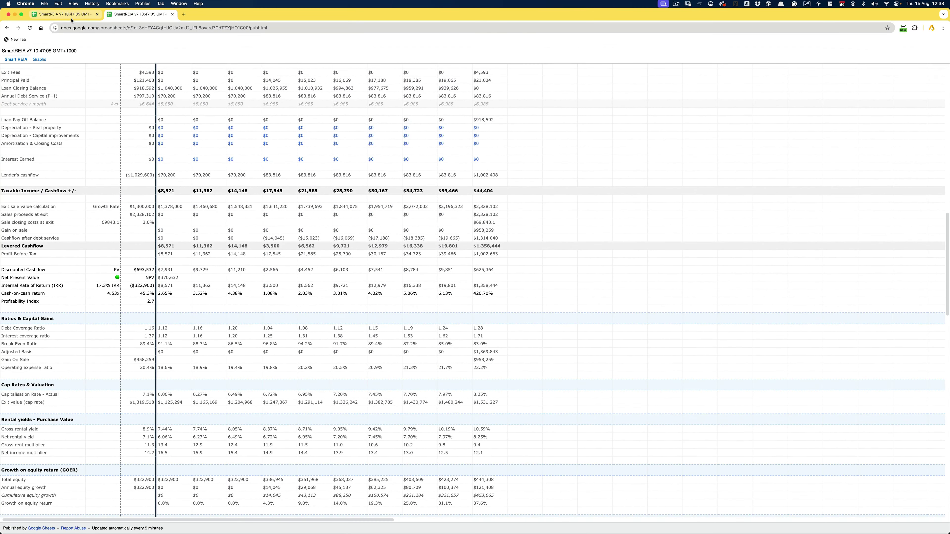
left_click(93, 14)
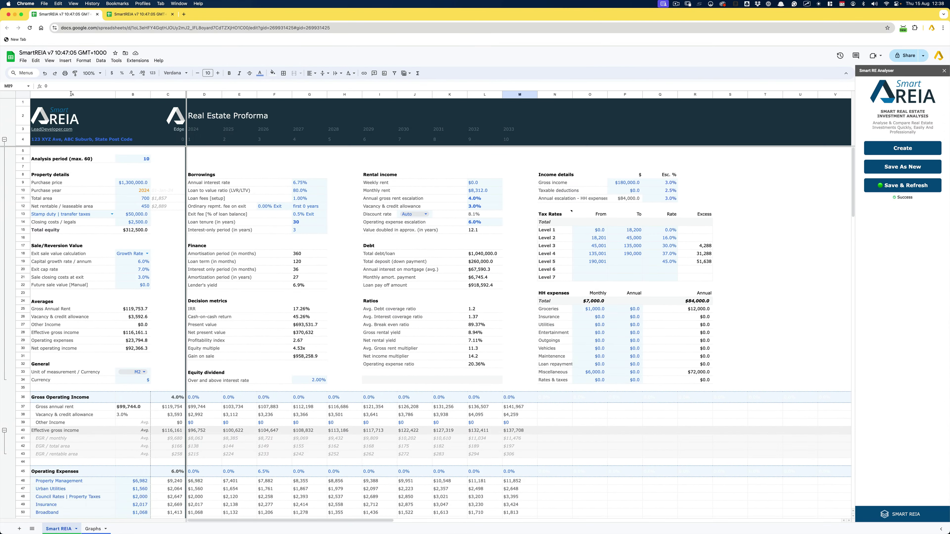
left_click(91, 529)
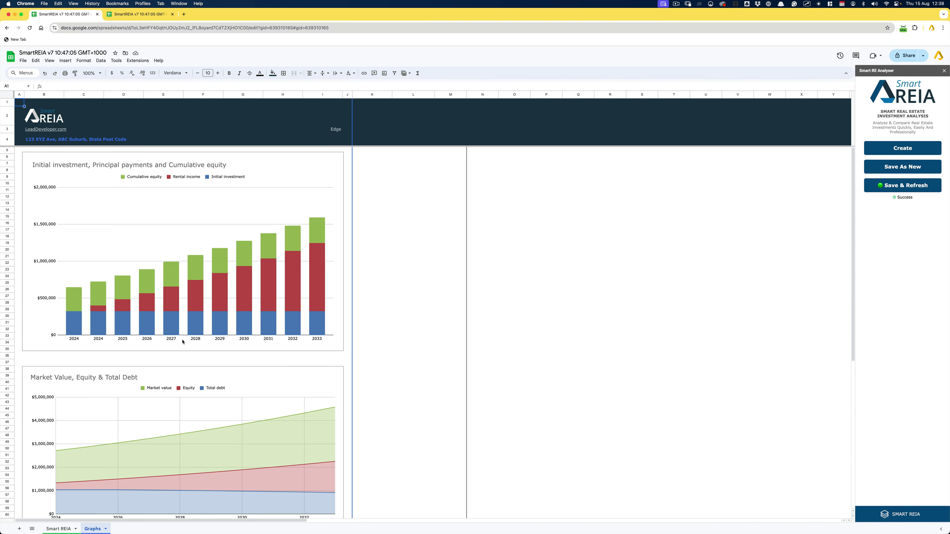
scroll(199, 252, "down", 6)
scroll(199, 252, "down", 2)
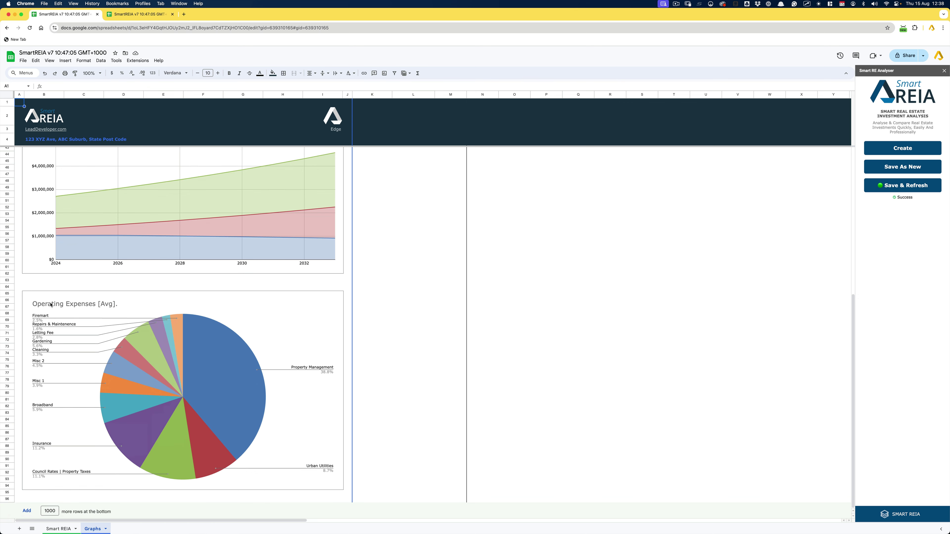
scroll(90, 310, "up", 4)
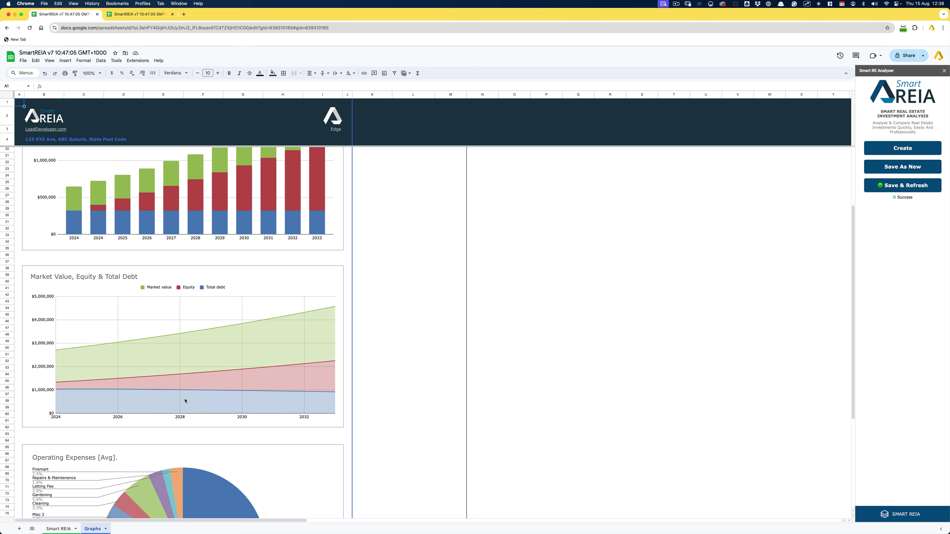
scroll(191, 336, "up", 3)
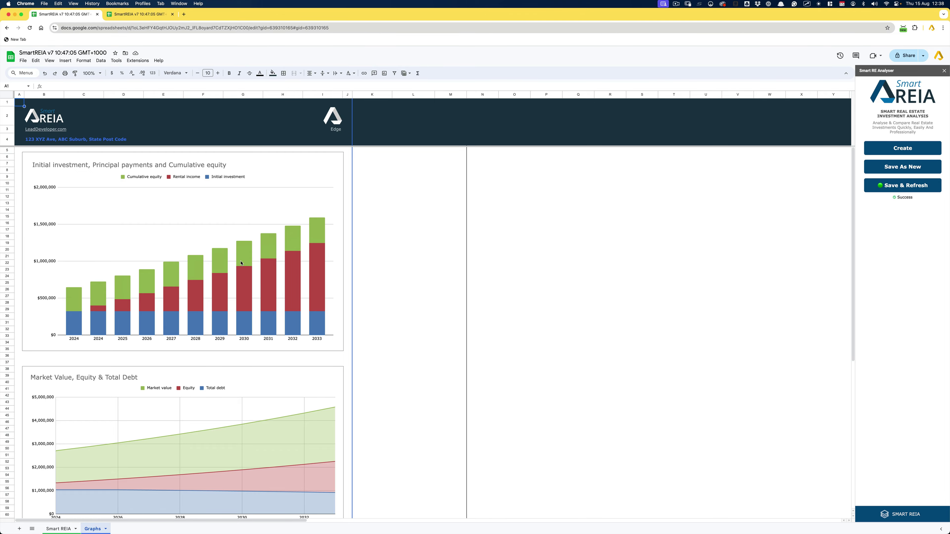
Step: Return to the Smart REIA sheet in the editor and scroll down through it
left_click(59, 529)
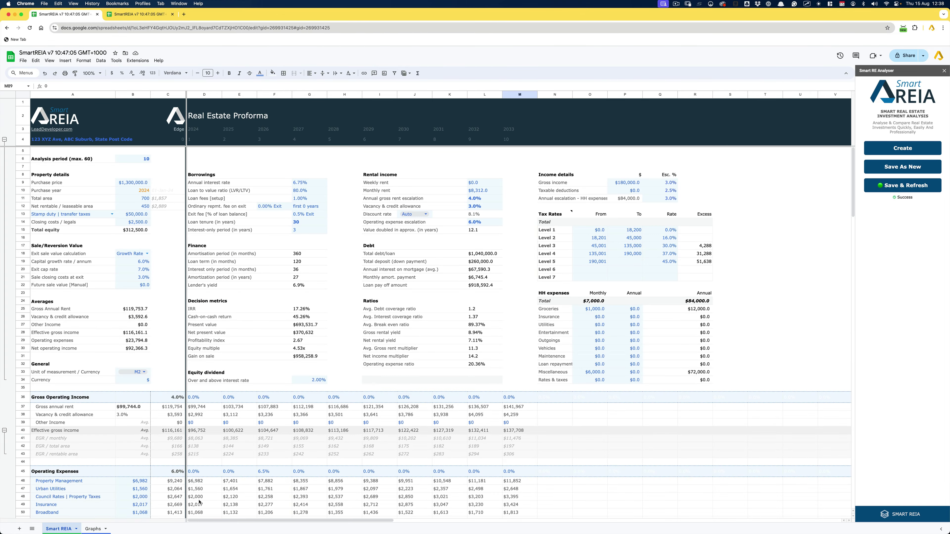
scroll(449, 295, "down", 10)
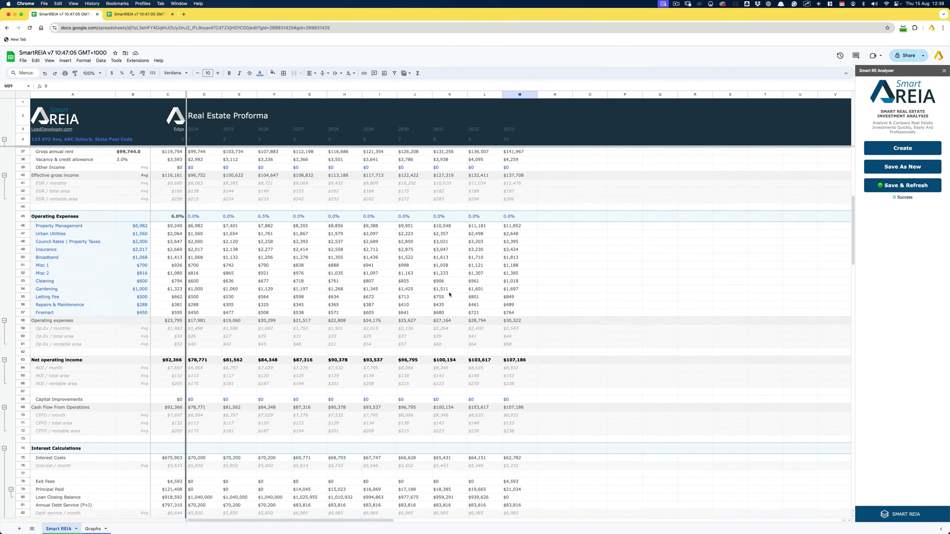
scroll(449, 295, "down", 8)
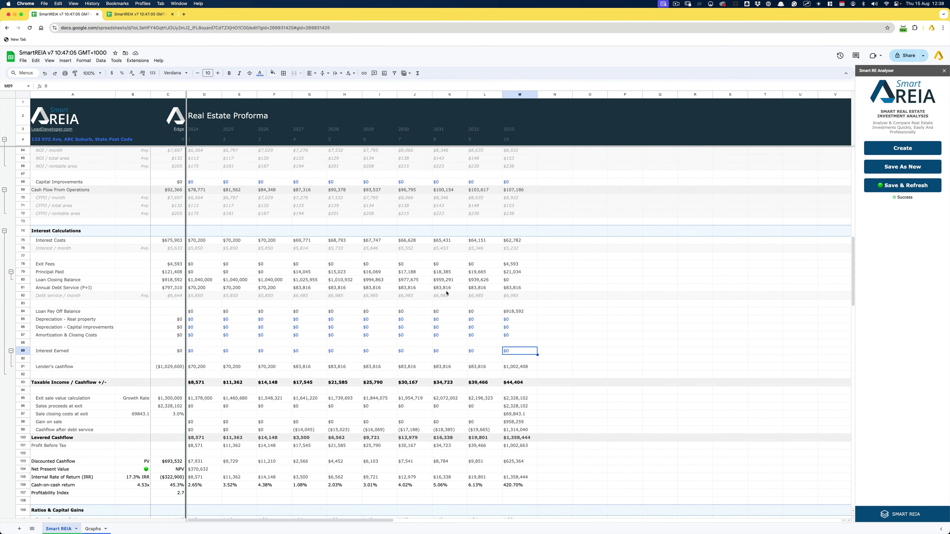
scroll(447, 293, "down", 1)
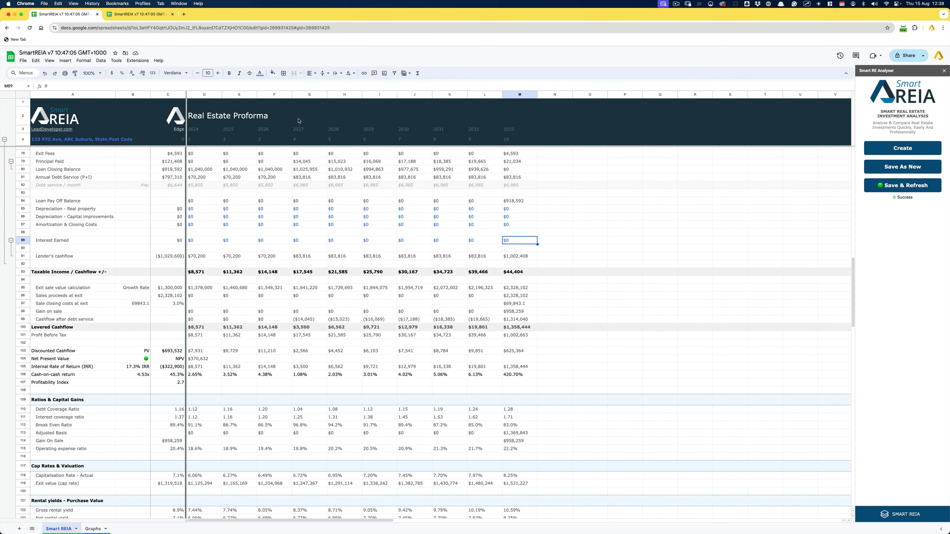
Step: On the published page, browse the Graphs sheet and then the Smart REIA sheet
left_click(141, 15)
left_click(39, 60)
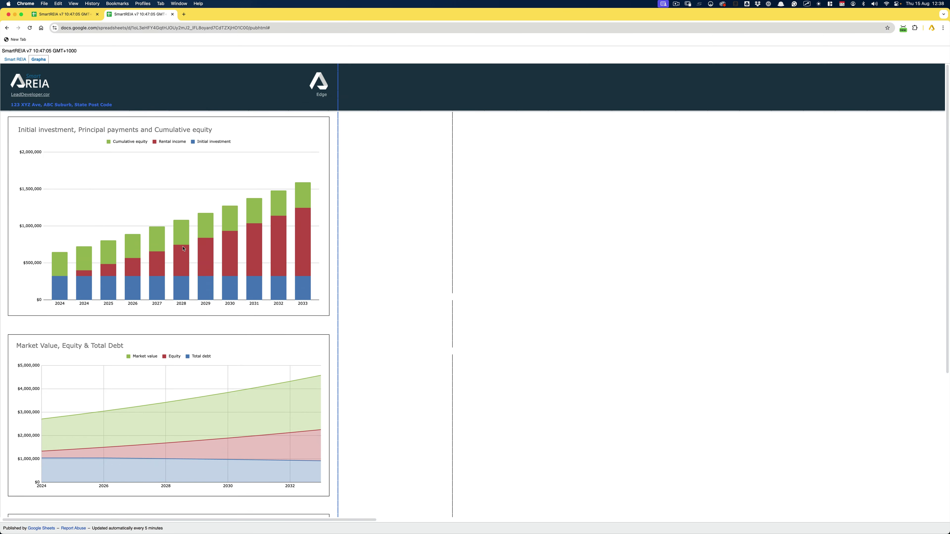
scroll(137, 203, "down", 5)
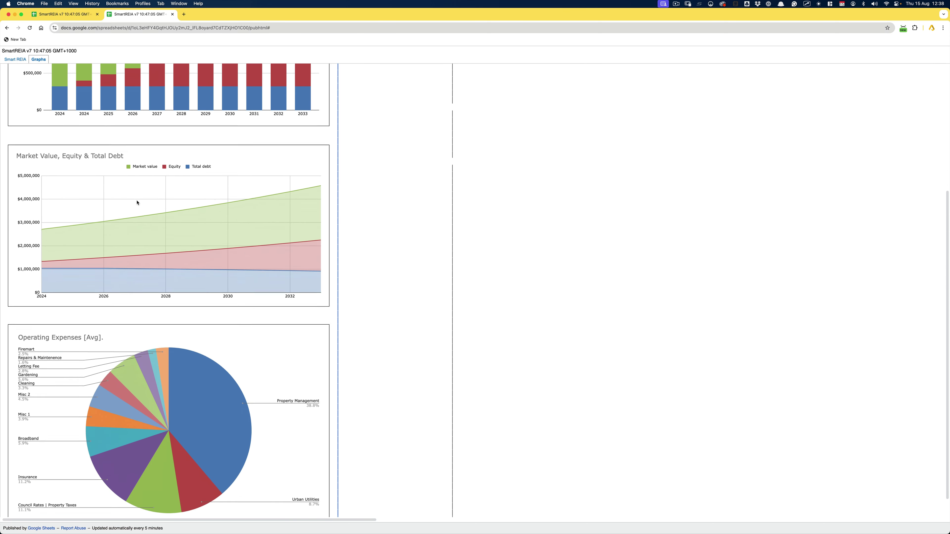
scroll(136, 202, "up", 5)
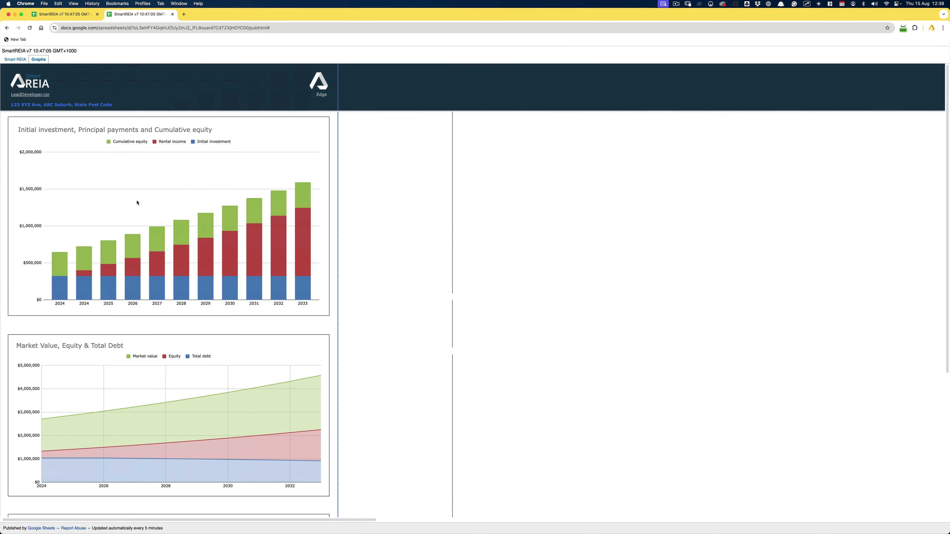
left_click(14, 59)
scroll(222, 242, "down", 5)
scroll(222, 242, "down", 10)
scroll(222, 243, "down", 5)
Step: Close the published tab and zoom the proforma's top section to 150%
key("super+w")
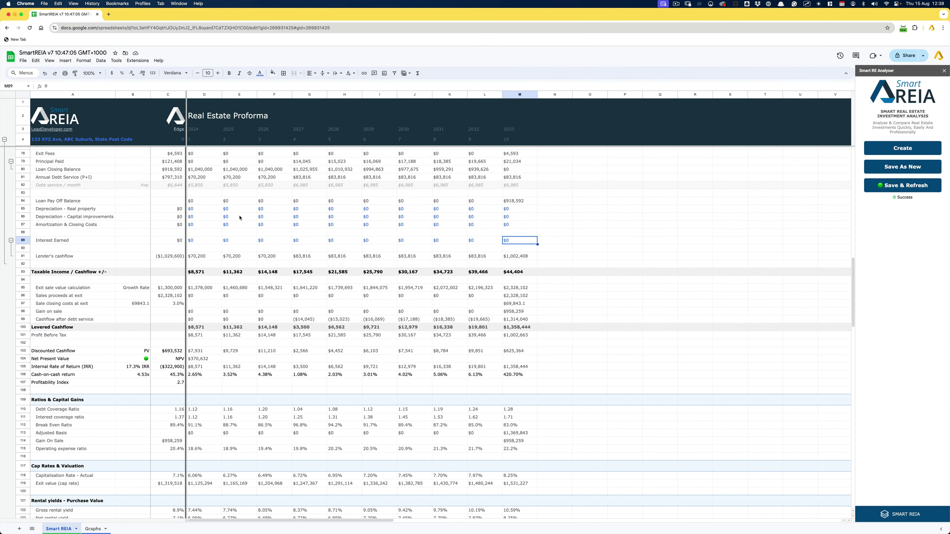
scroll(342, 257, "up", 15)
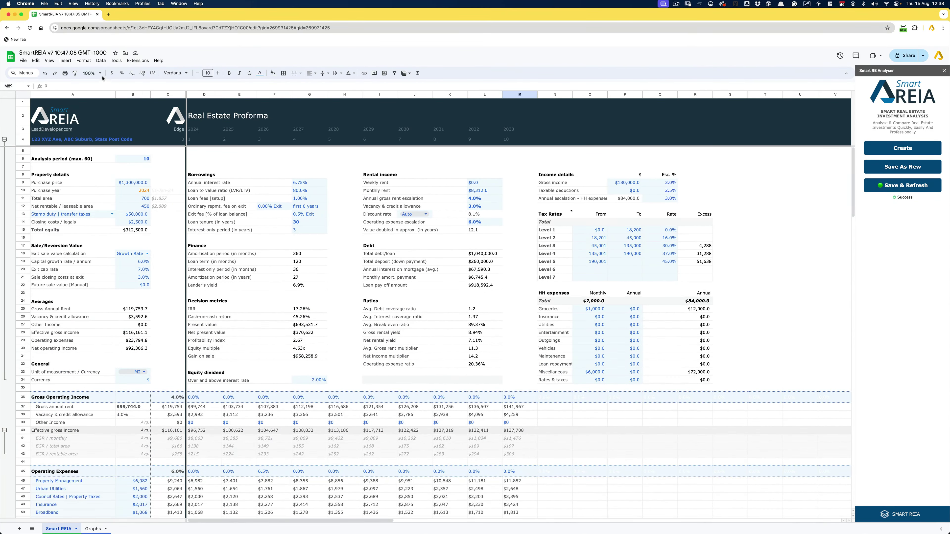
left_click(99, 73)
left_click(94, 136)
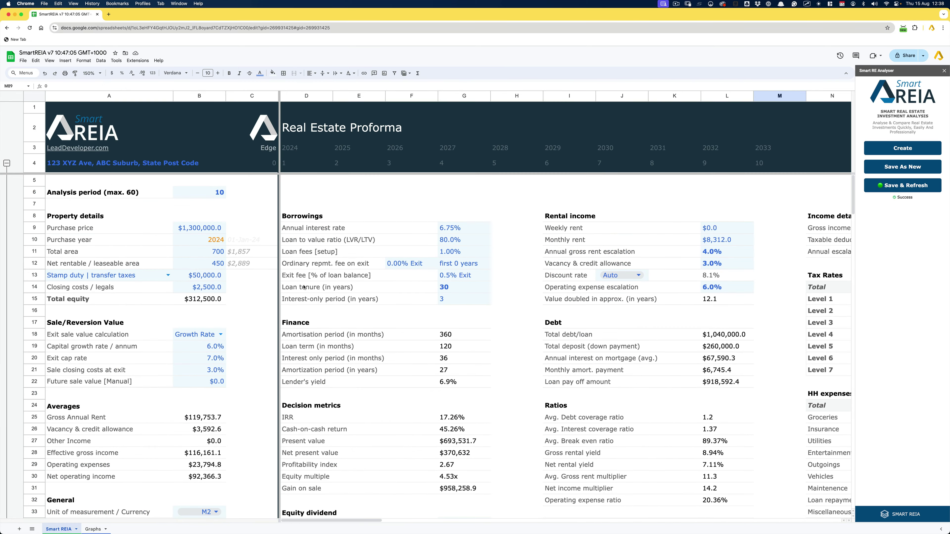